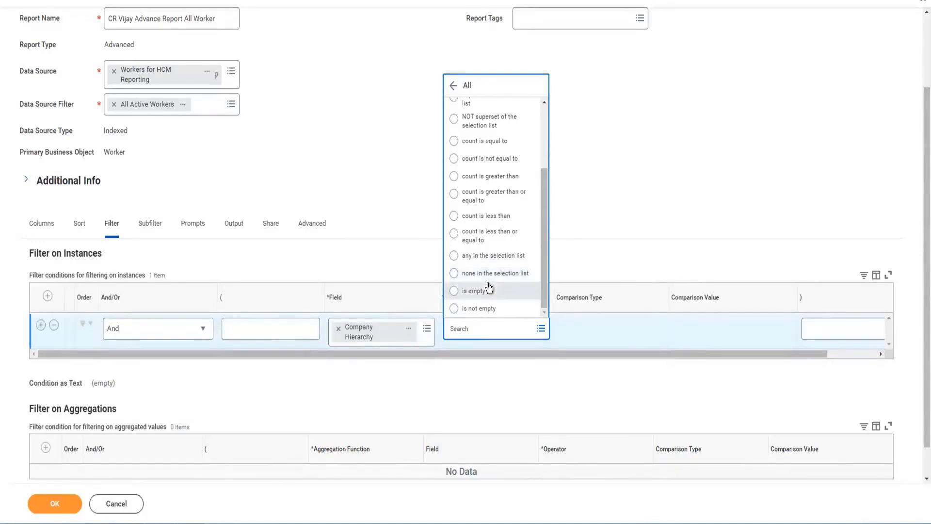
# Set the Company Hierarchy filter to 'any in the selection list', compared against a value specified in this filter.
pyautogui.click(454, 257)
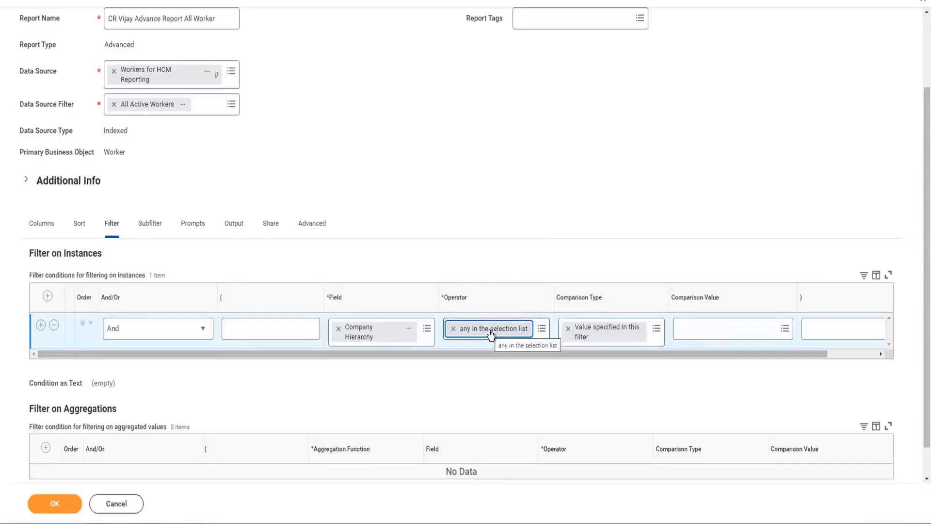
pyautogui.click(655, 330)
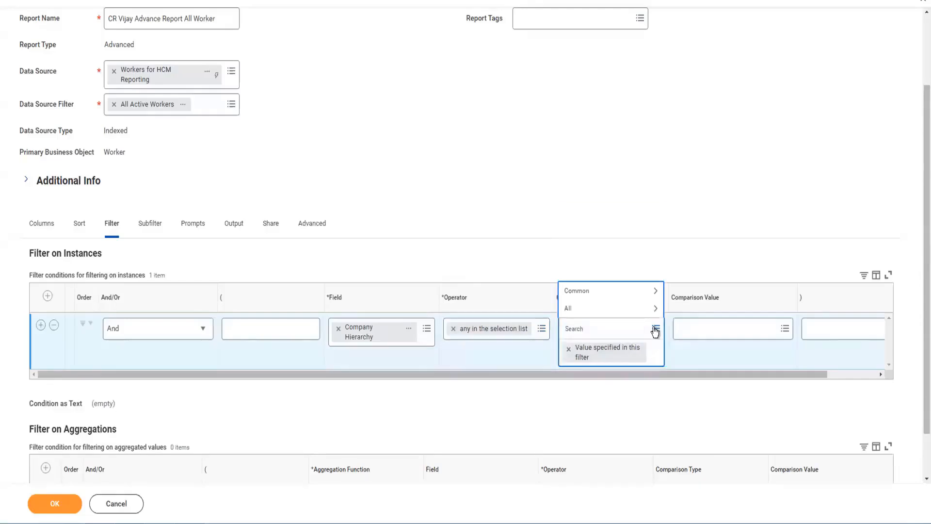
pyautogui.click(579, 311)
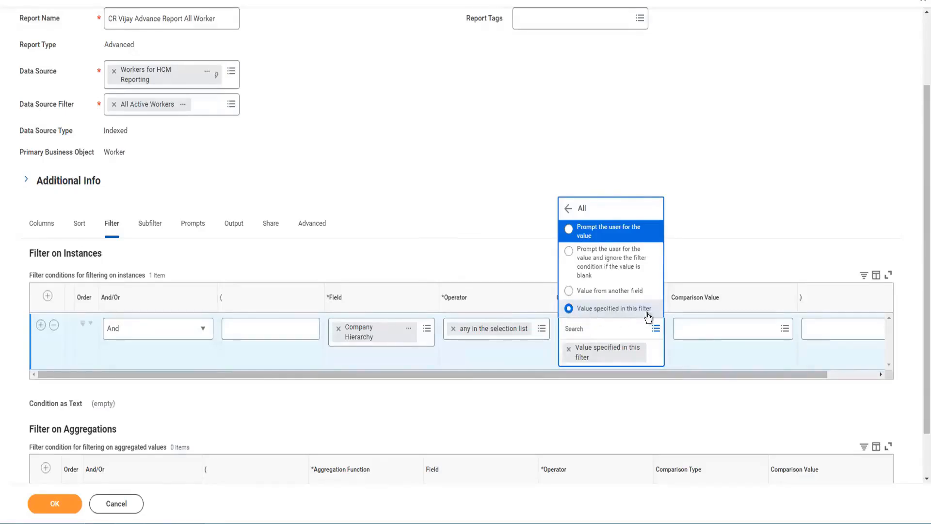
pyautogui.click(710, 325)
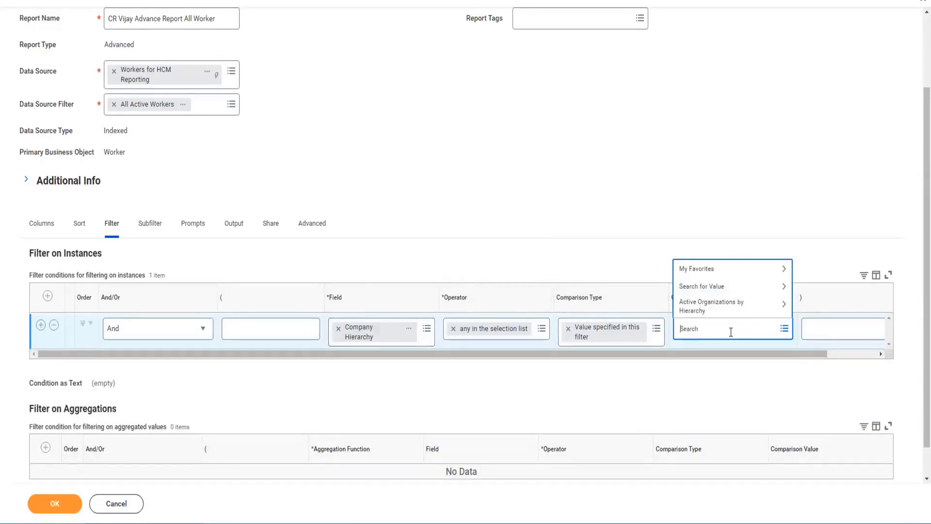
# Browse the Comparison Value choices via Active Organizations by Hierarchy to the Company Hierarchy list.
pyautogui.click(658, 332)
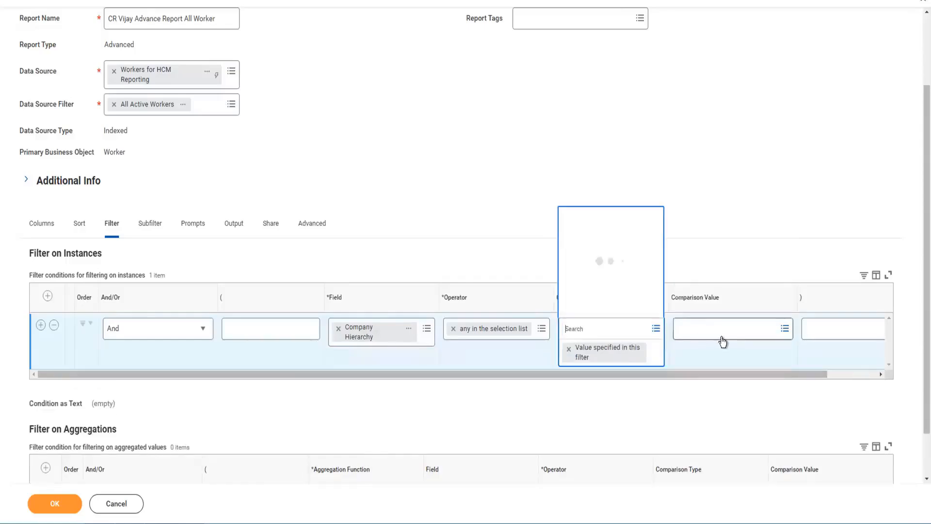
pyautogui.click(722, 333)
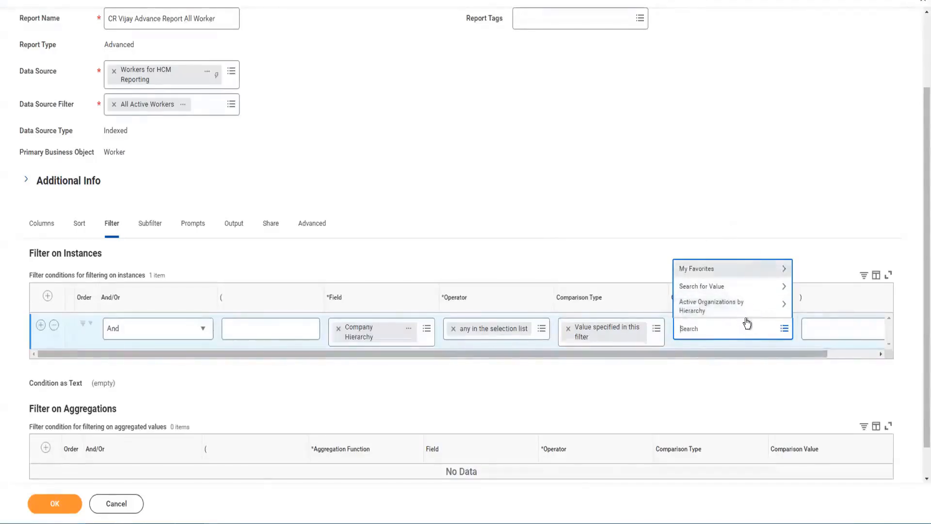
pyautogui.click(720, 287)
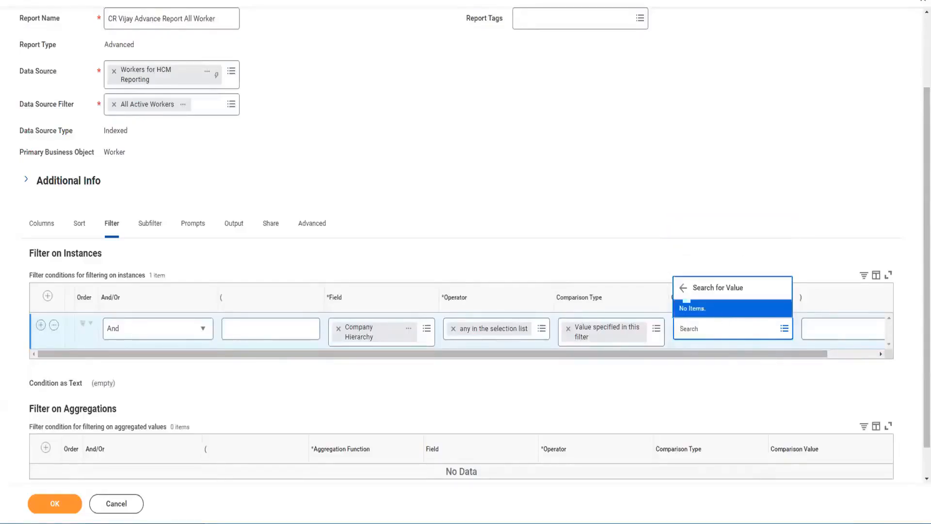
pyautogui.click(683, 288)
pyautogui.click(761, 304)
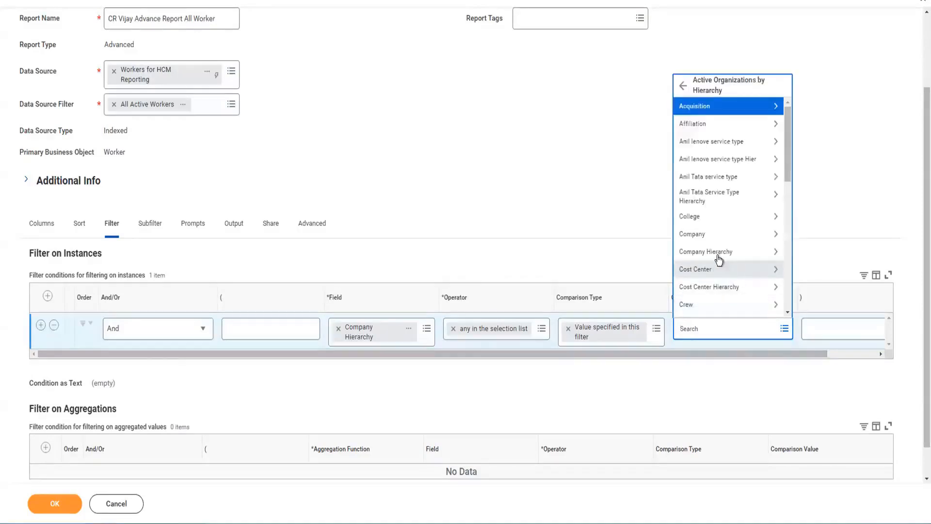
pyautogui.click(717, 253)
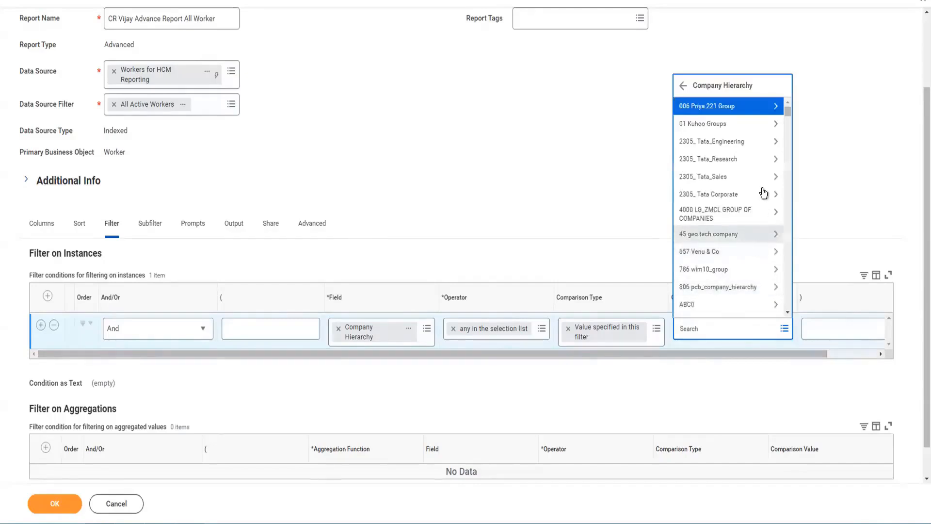
pyautogui.scroll(-3, 761, 232)
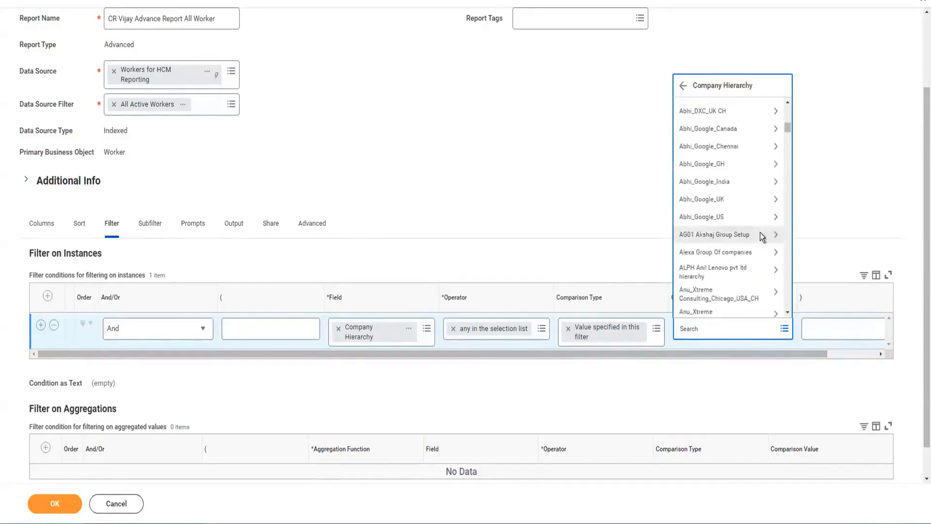
pyautogui.scroll(3, 761, 236)
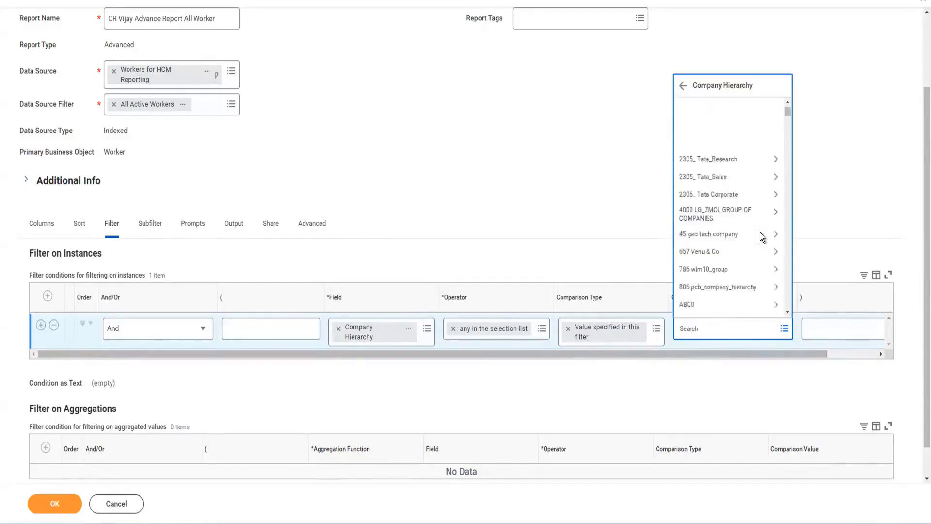
pyautogui.scroll(-5, 761, 235)
pyautogui.scroll(10, 760, 237)
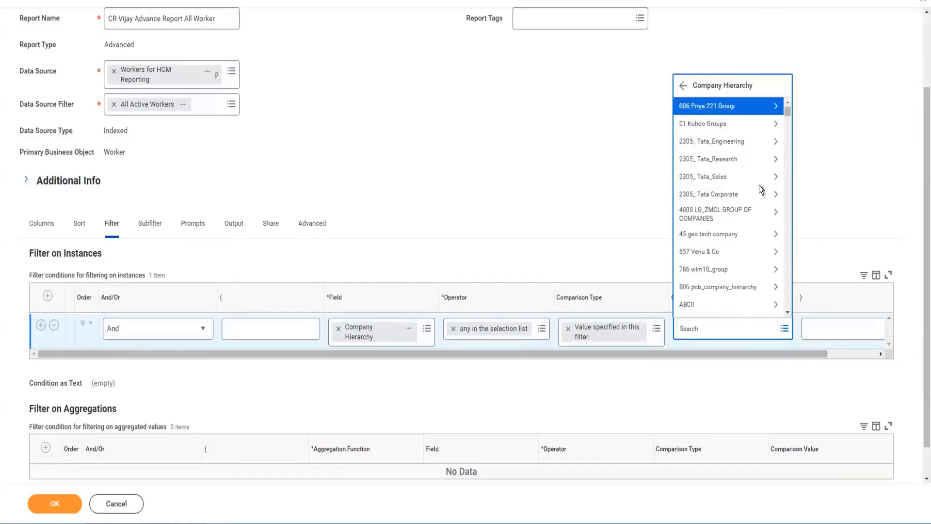
# After checking another group entry, return to Company Hierarchy and open 45 geo tech company.
pyautogui.click(765, 109)
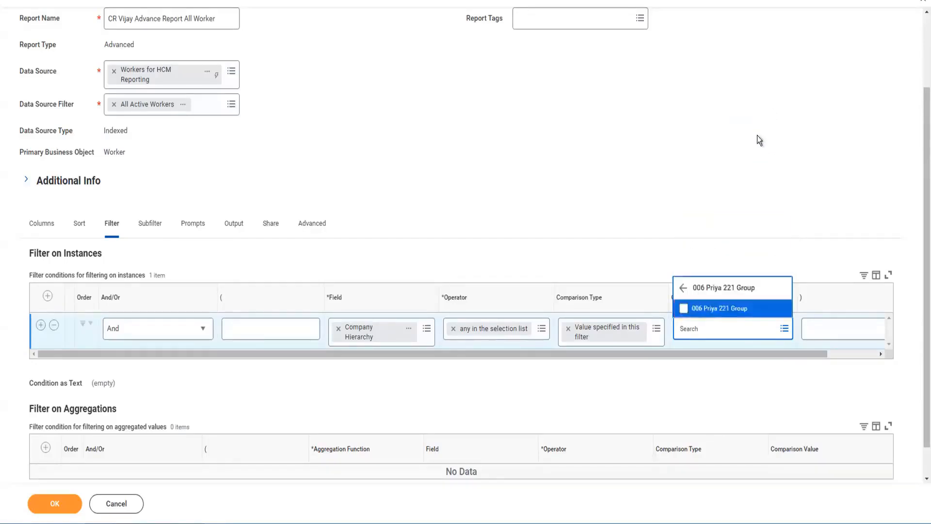
pyautogui.click(684, 289)
pyautogui.click(683, 86)
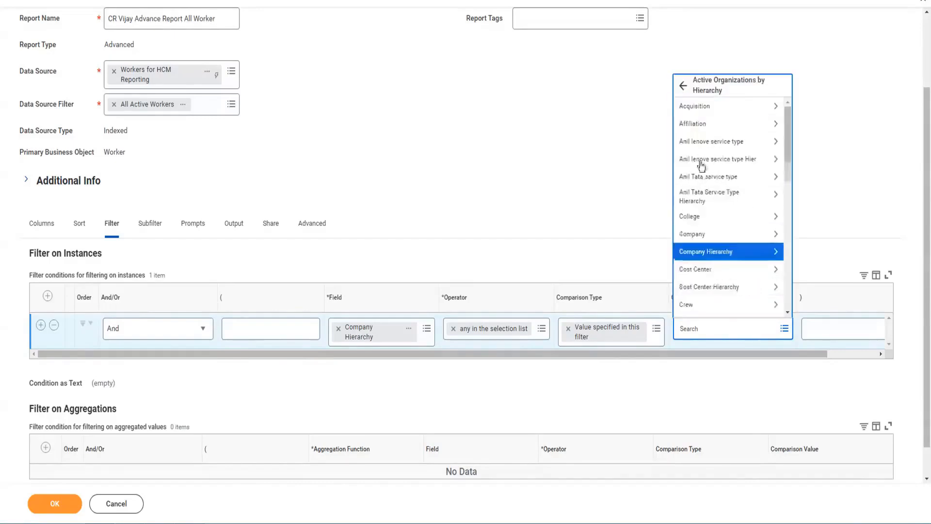
pyautogui.click(723, 252)
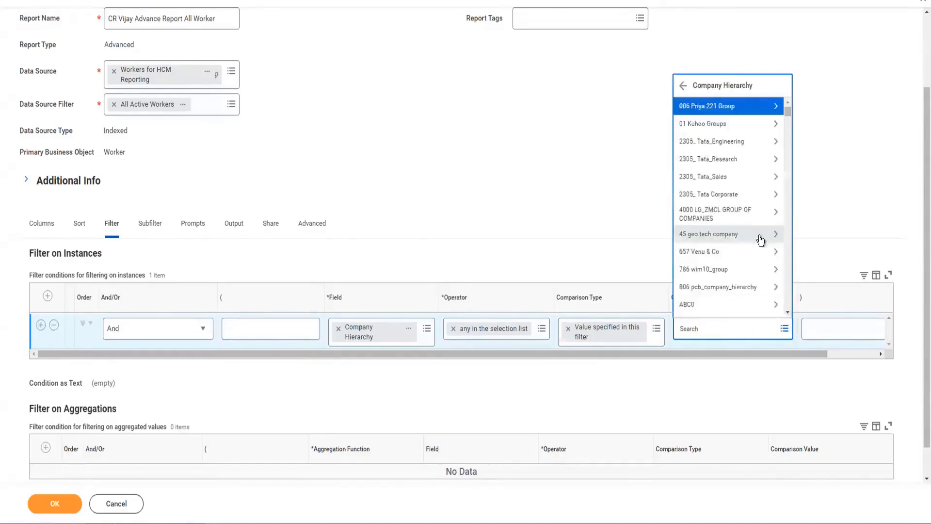
pyautogui.click(758, 236)
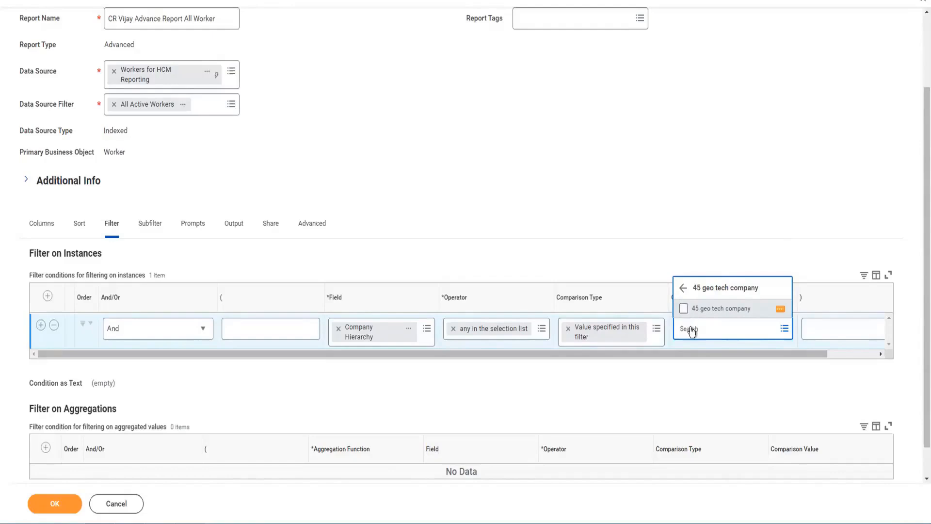
# Check 45 geo tech company and ABE Computer Networks, UK as the filter's comparison values.
pyautogui.click(684, 309)
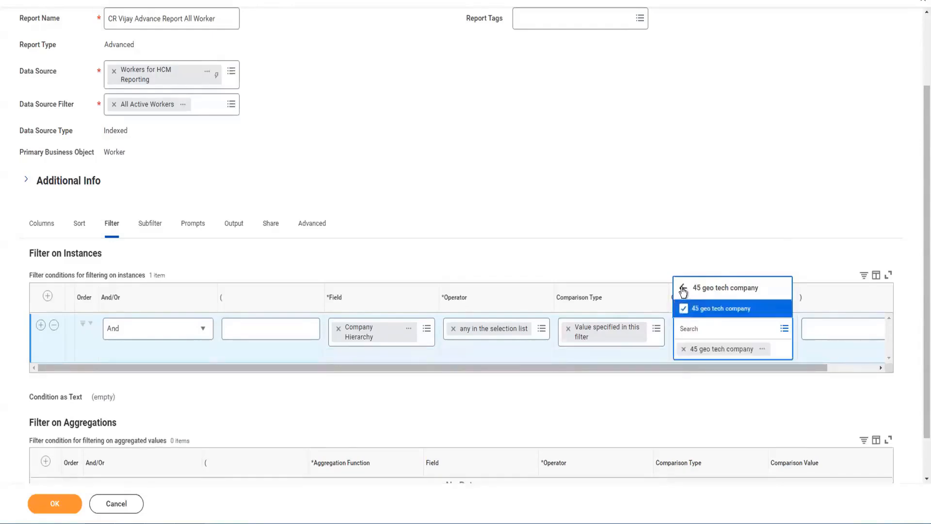
pyautogui.click(683, 290)
pyautogui.click(736, 269)
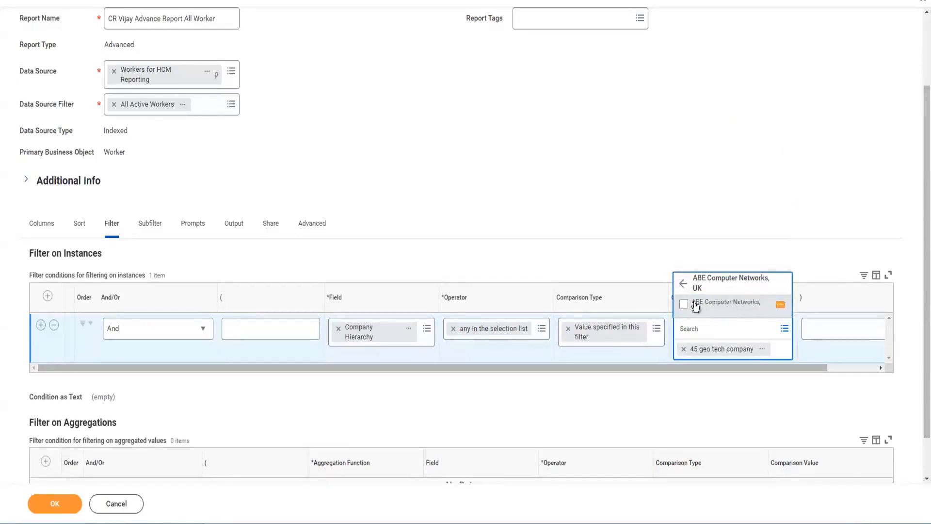
pyautogui.click(697, 307)
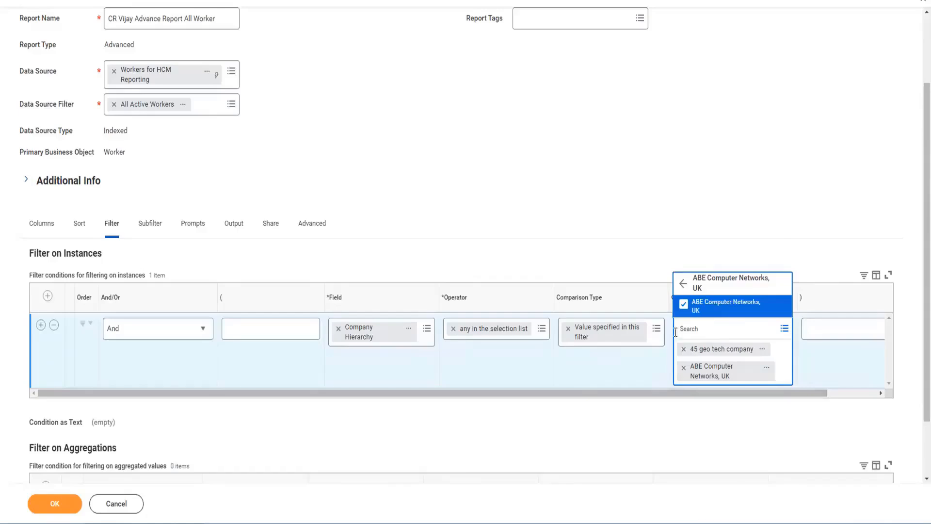
pyautogui.click(657, 330)
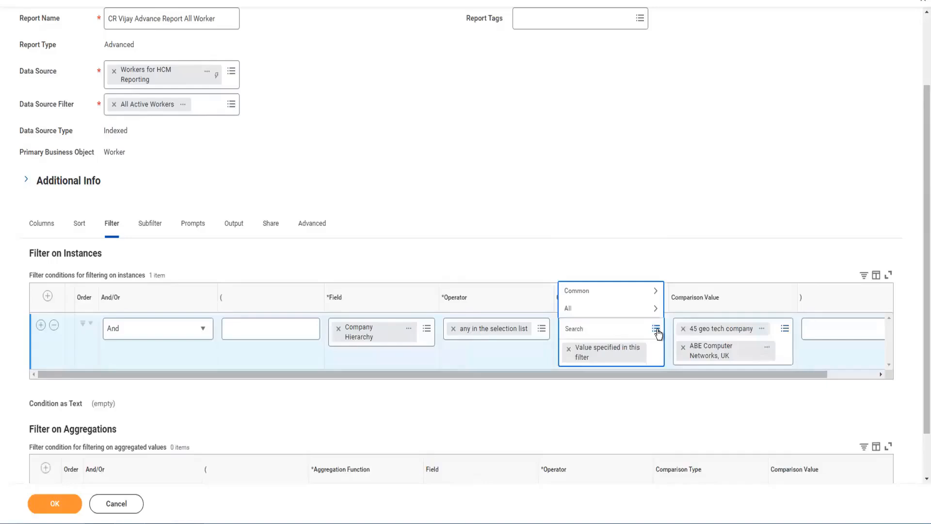
# Switch the comparison type from 'Value specified in this filter' to 'Value from another field'.
pyautogui.click(580, 310)
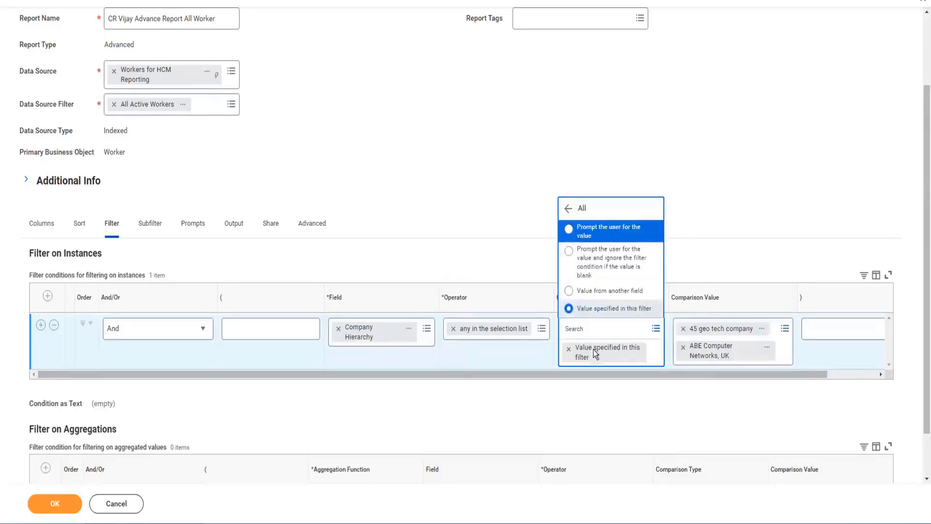
pyautogui.click(569, 293)
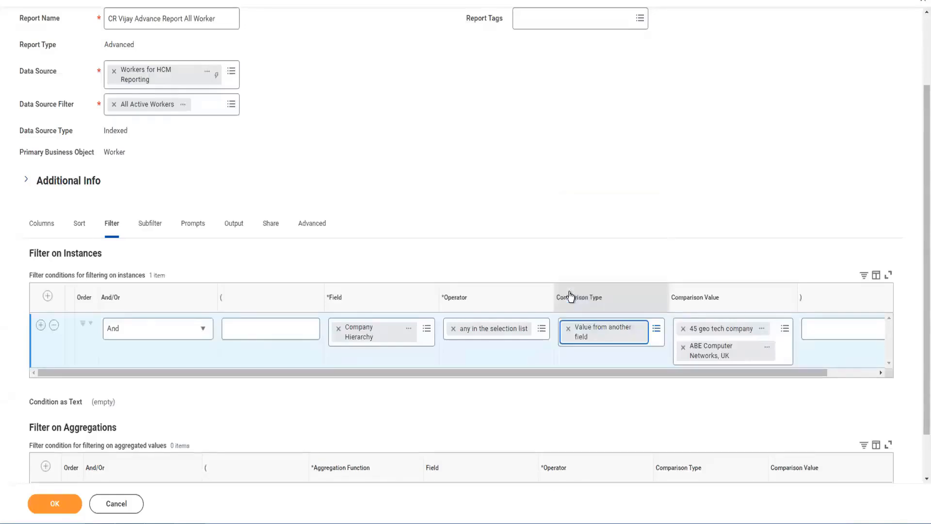
# Show the comparison field sources: By Category, All, Global Fields and Other.
pyautogui.click(707, 336)
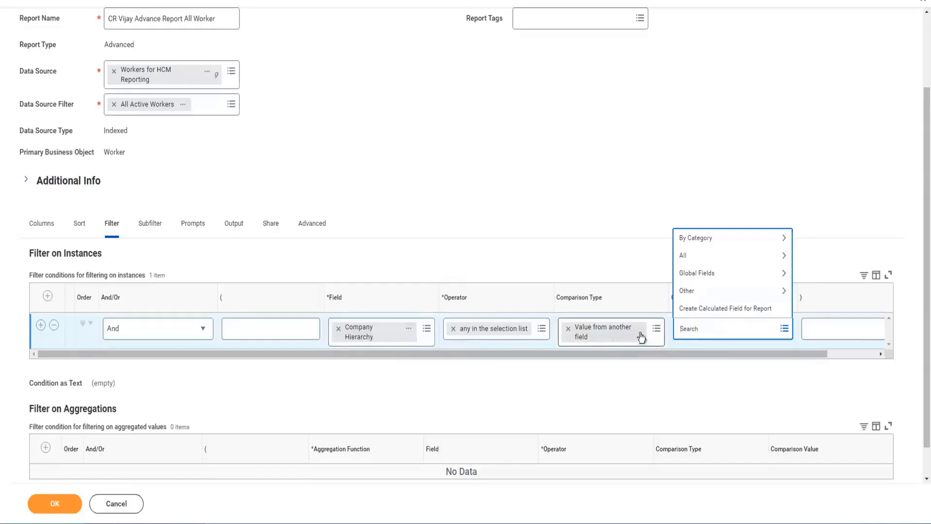
# Change the comparison type to prompt the user, ignoring the condition when the value is blank.
pyautogui.click(657, 329)
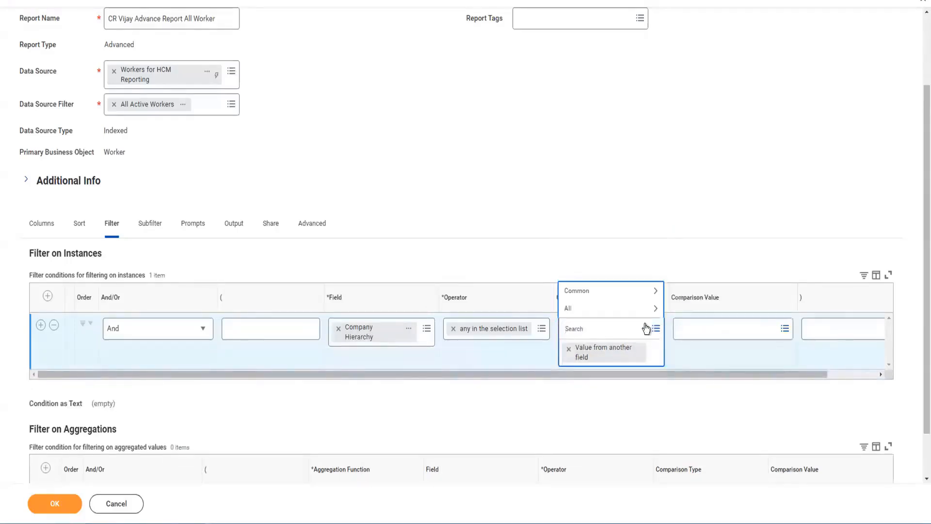
pyautogui.click(583, 312)
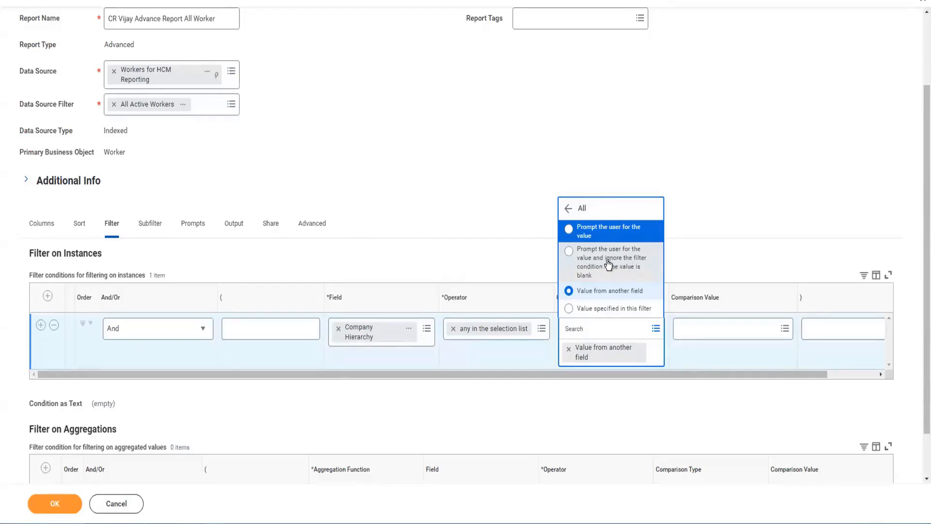
pyautogui.click(571, 253)
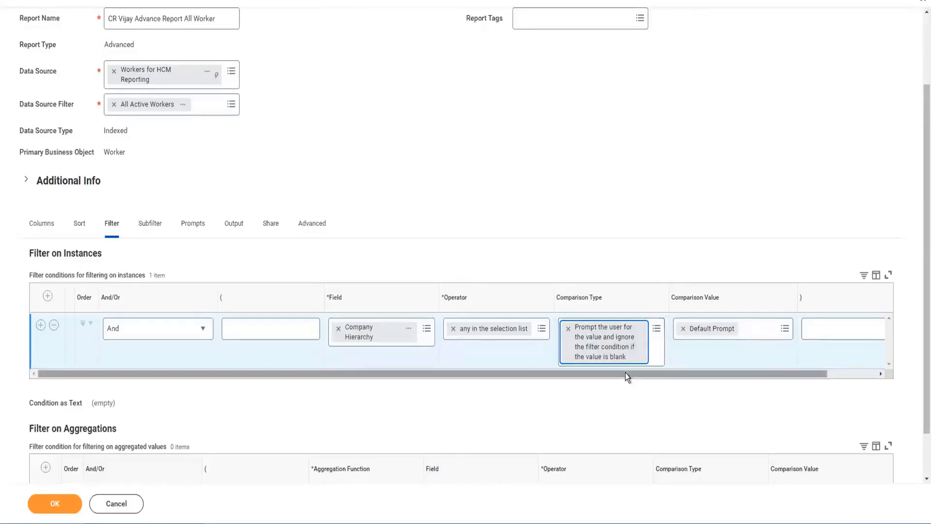
pyautogui.moveTo(623, 375); pyautogui.dragTo(691, 376)
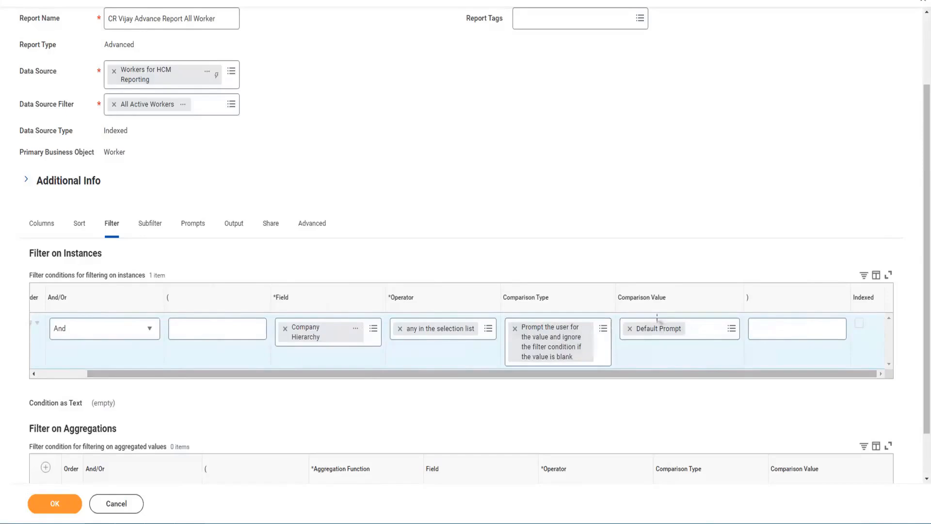
# Keep Default Prompt as the comparison value and view the report's Prompts tab defaults.
pyautogui.click(725, 331)
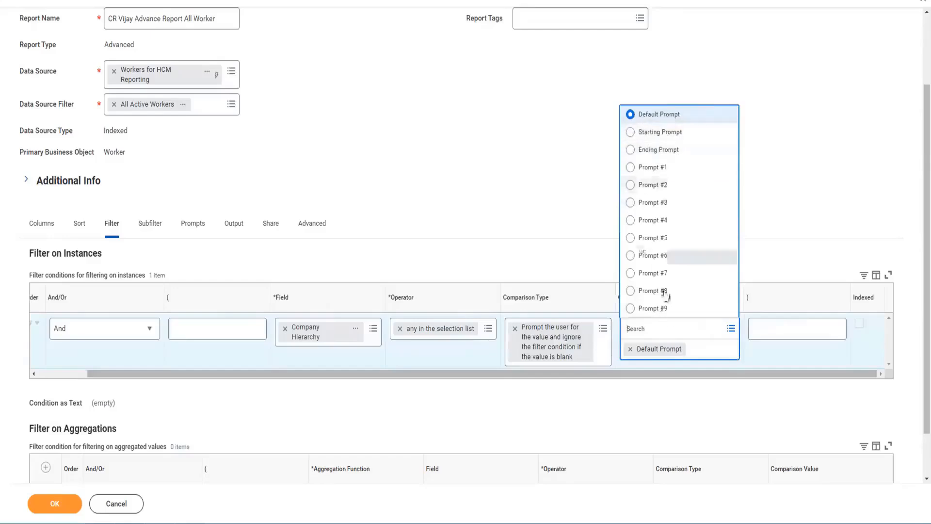
pyautogui.click(553, 187)
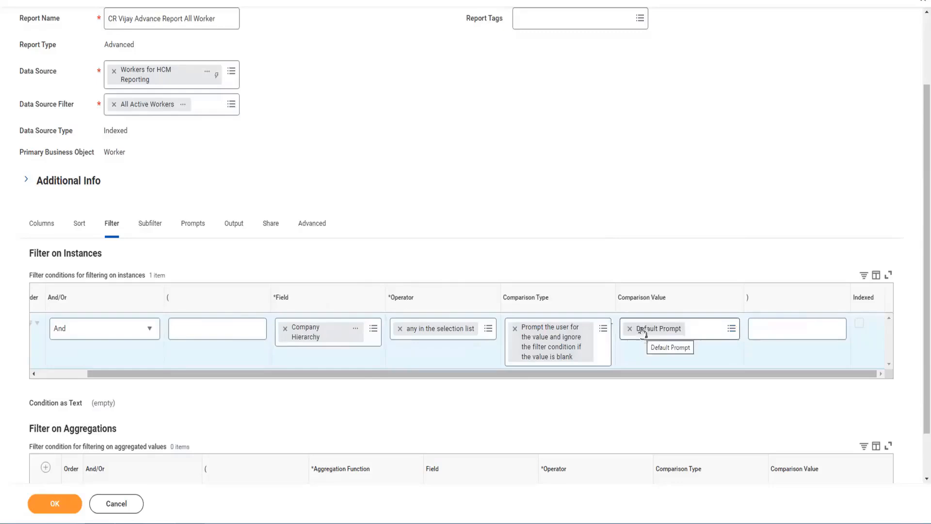
pyautogui.click(192, 227)
pyautogui.scroll(-2, 234, 439)
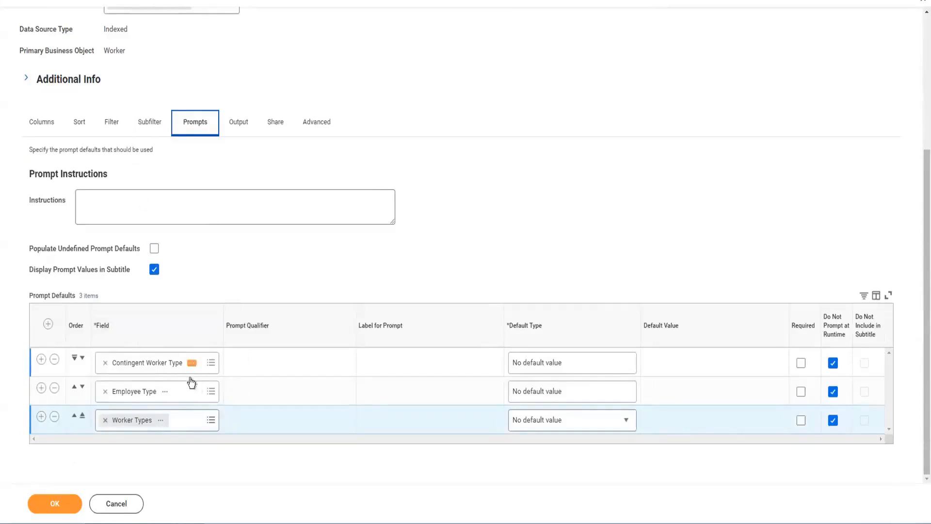
# Save the custom report with OK, then reopen its definition for editing.
pyautogui.click(51, 505)
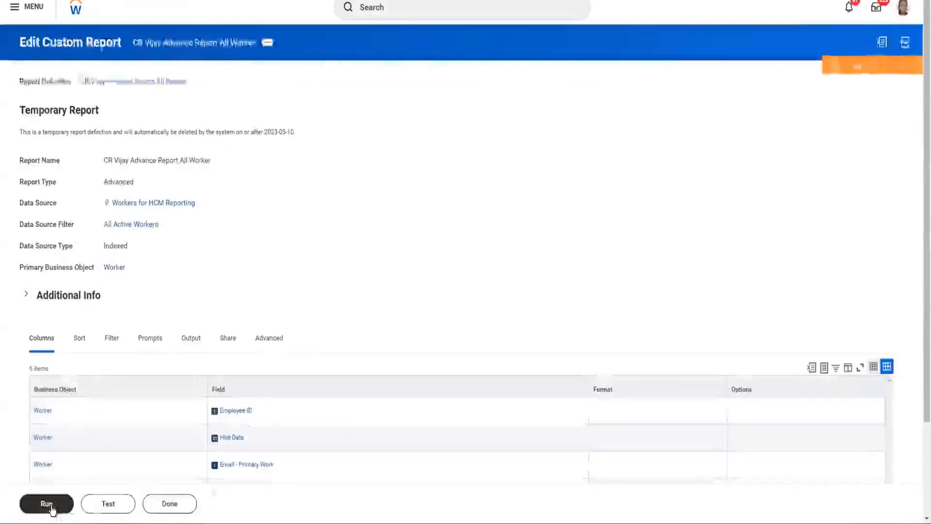
pyautogui.scroll(-3, 305, 378)
pyautogui.scroll(3, 350, 374)
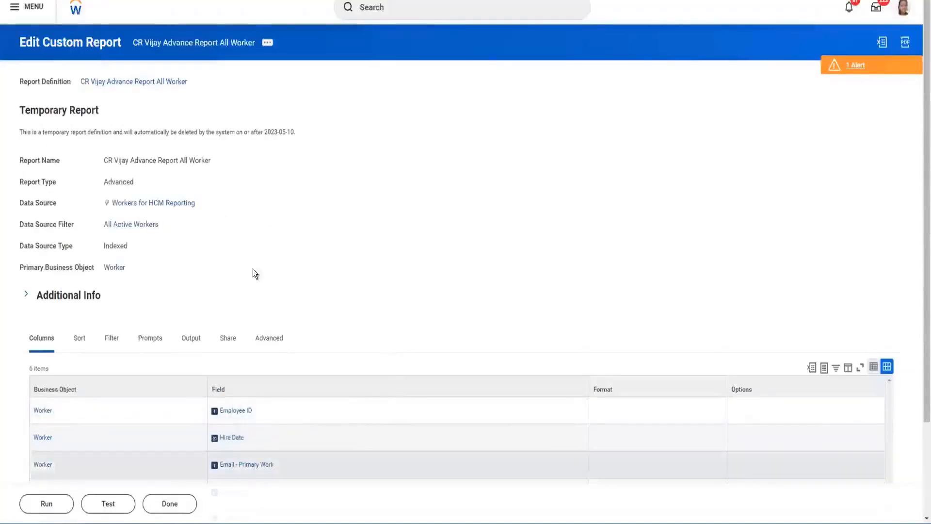
pyautogui.click(46, 503)
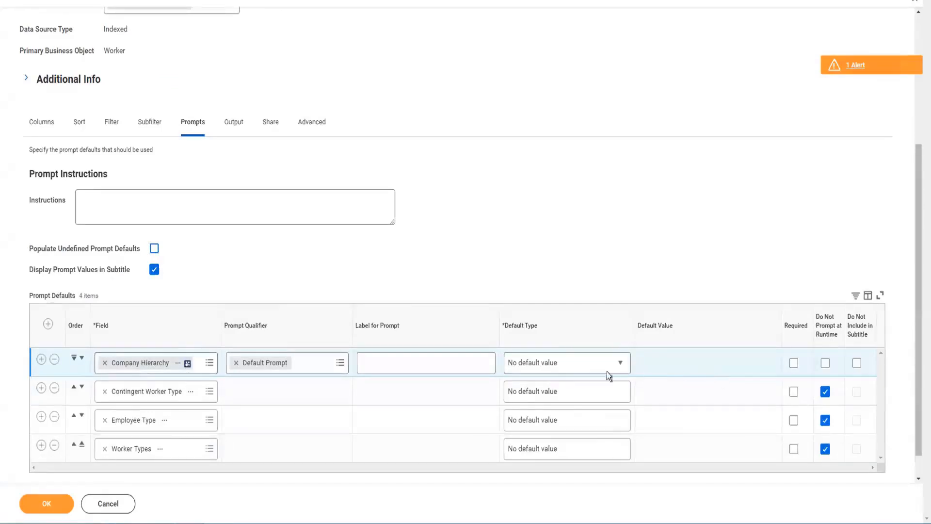
# Show the Filter tab with 'Company Hierarchy any in the selection list from user input'.
pyautogui.click(111, 125)
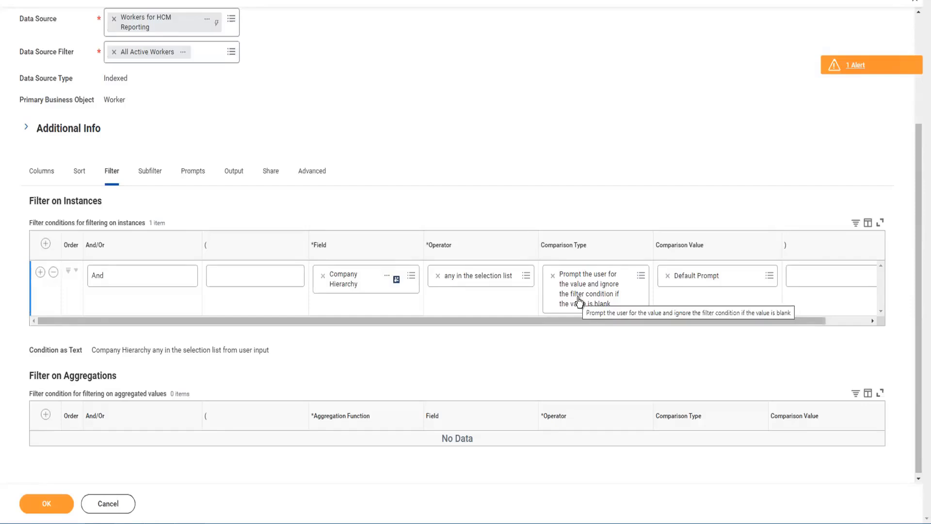
# Select the Company Hierarchy filter row and view its entry in the Prompts tab defaults.
pyautogui.scroll(-1, 583, 301)
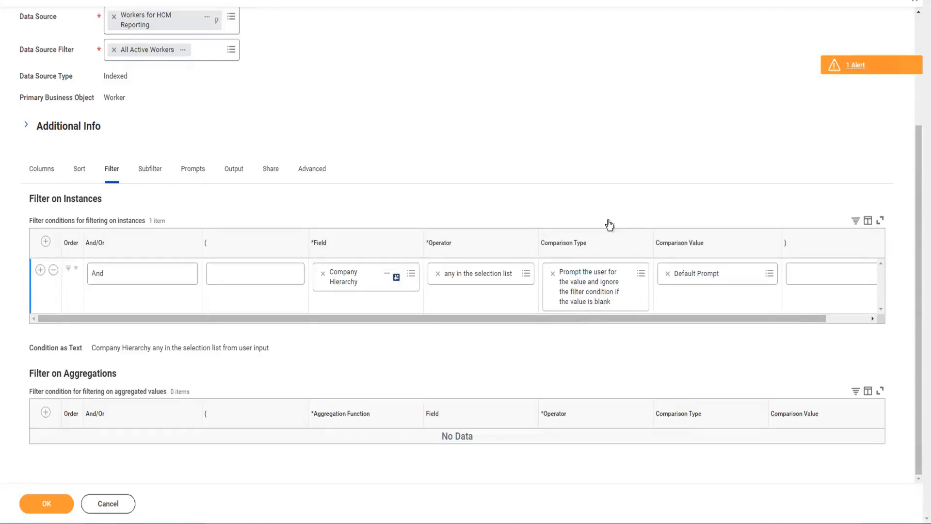
pyautogui.click(560, 274)
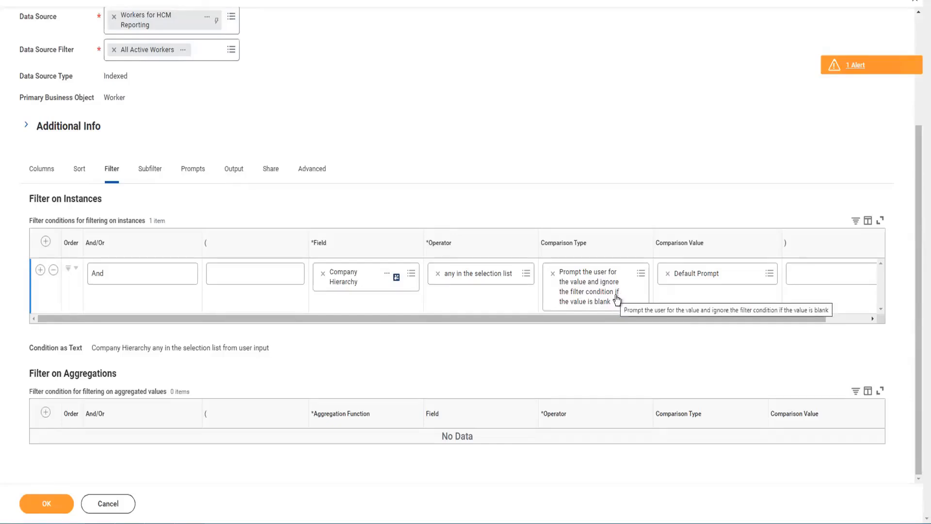
pyautogui.click(184, 173)
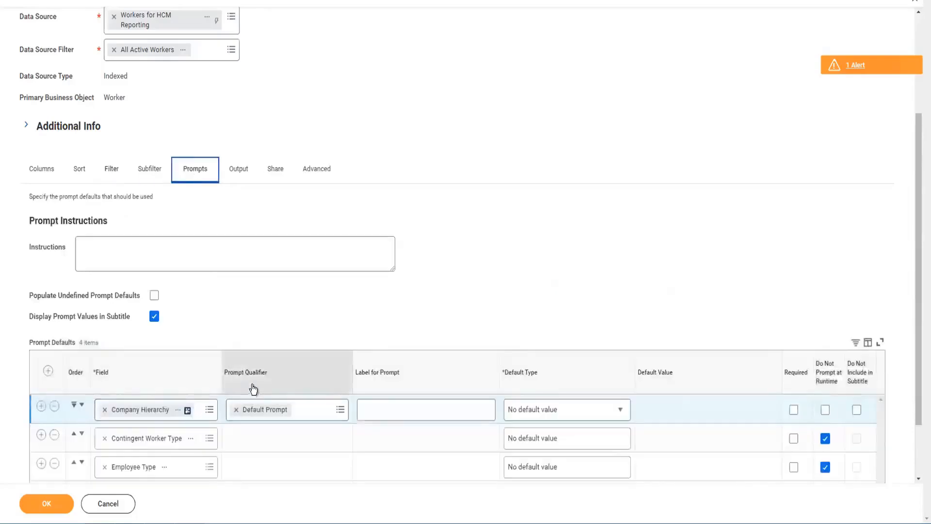
# Keep 'No default value' as the Company Hierarchy prompt default and return to the Filter tab.
pyautogui.scroll(-2, 253, 388)
pyautogui.click(574, 336)
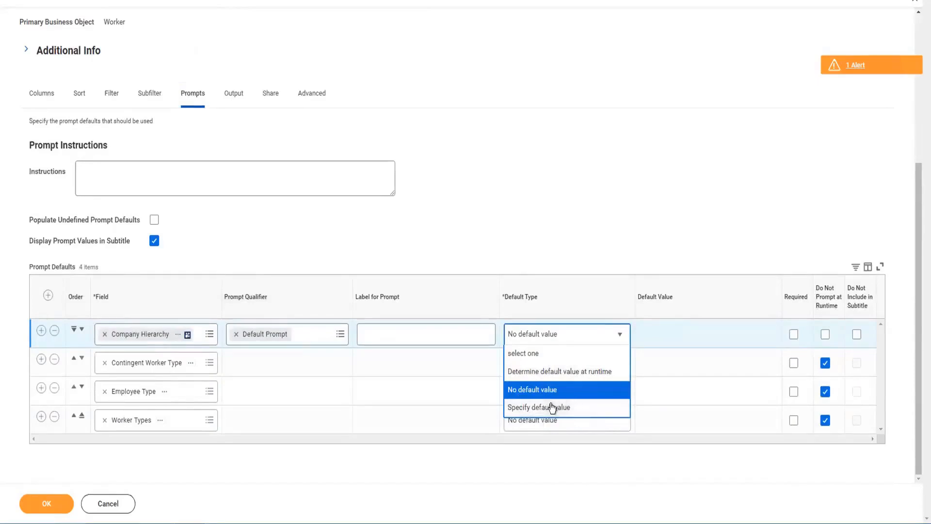
pyautogui.click(723, 340)
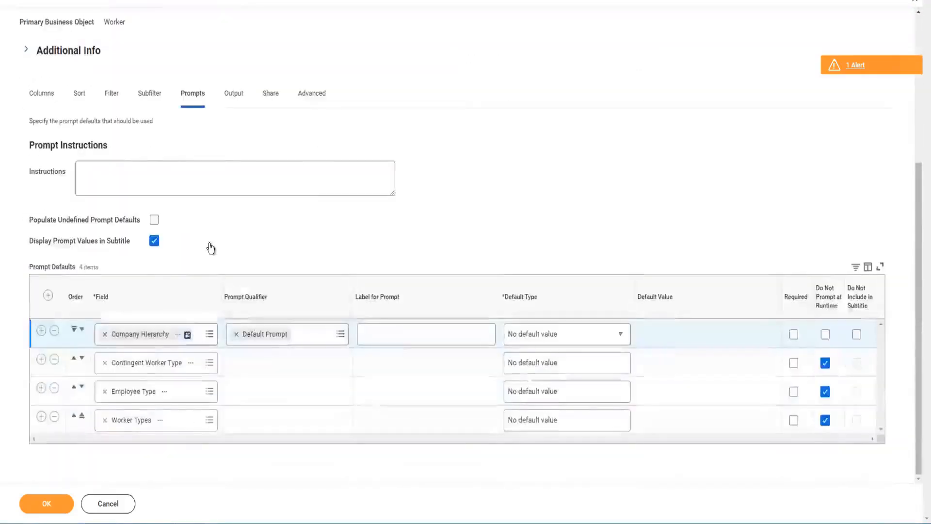
pyautogui.click(111, 100)
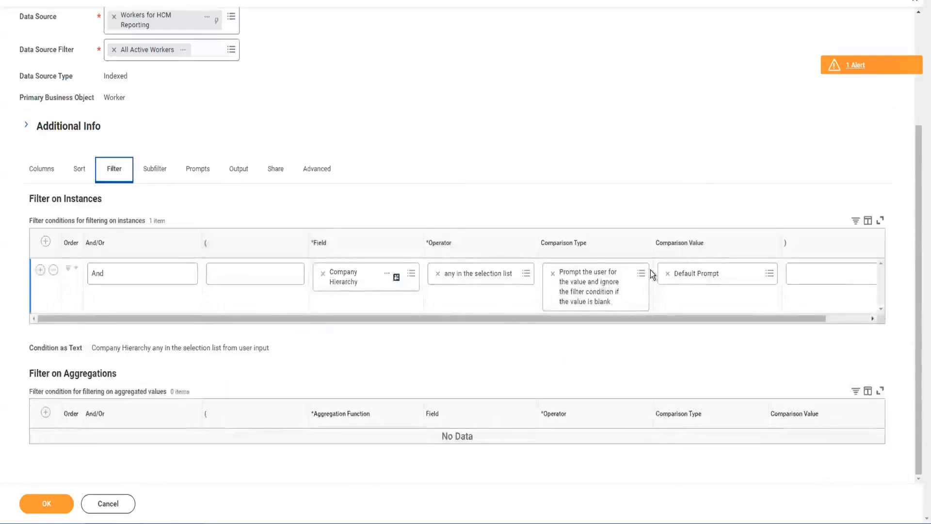
# Insert a new filter row below the Company Hierarchy condition, leaving it joined with And.
pyautogui.click(40, 270)
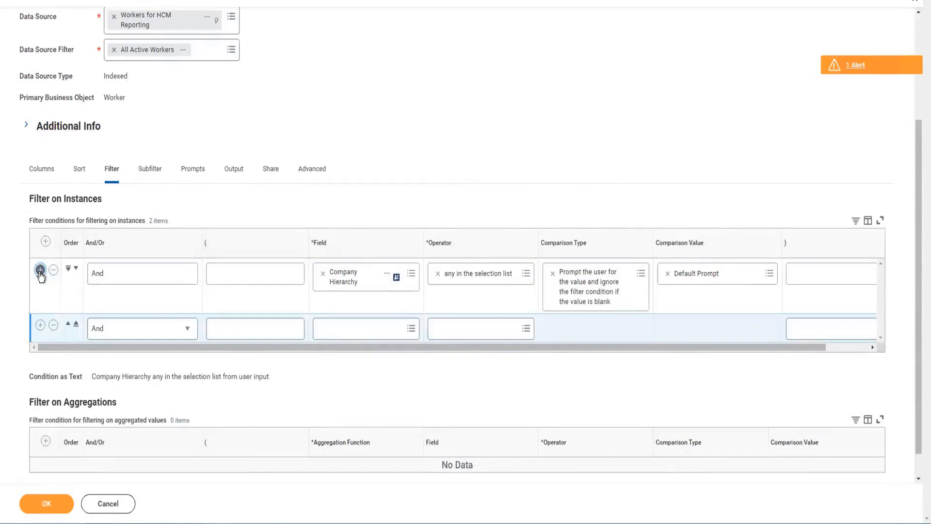
pyautogui.click(123, 275)
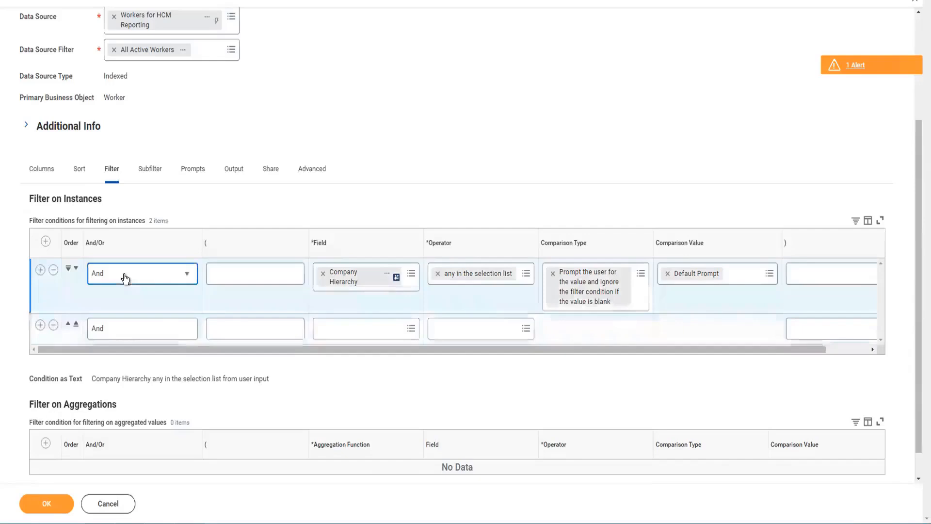
pyautogui.click(176, 329)
pyautogui.click(175, 330)
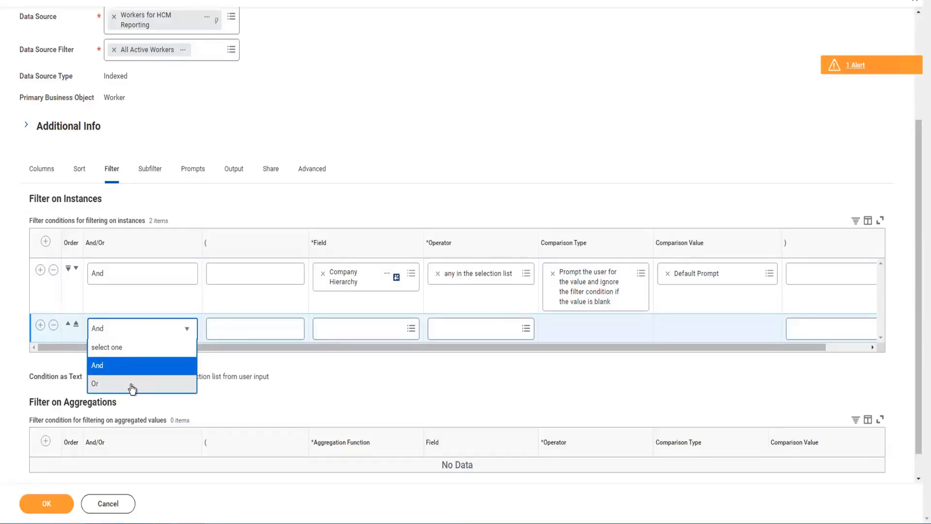
pyautogui.click(98, 368)
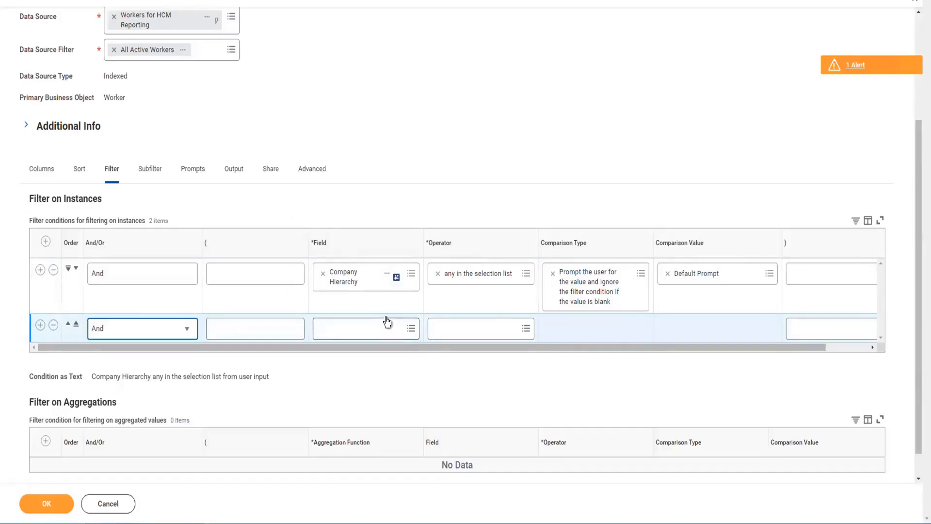
# Switch the second condition's join to Or and start it with an opening '(' parenthesis.
pyautogui.click(186, 329)
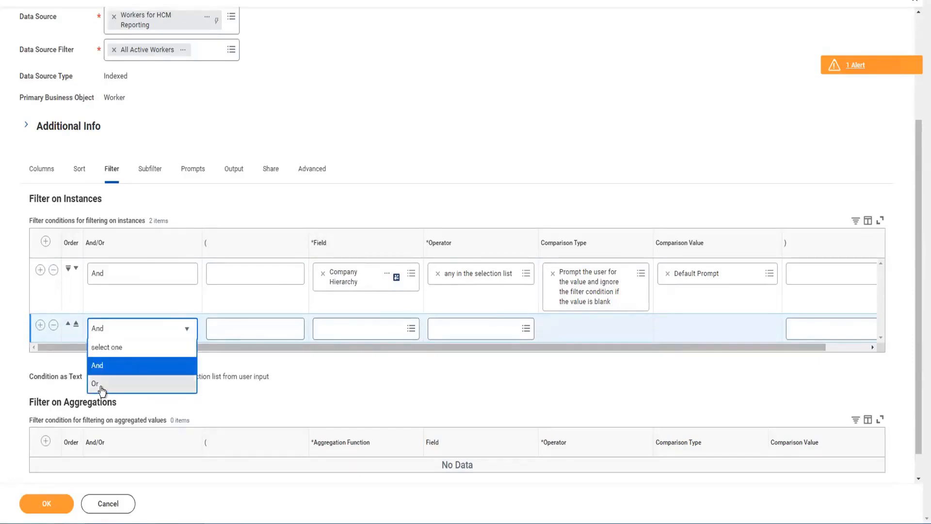
pyautogui.click(108, 384)
pyautogui.click(343, 329)
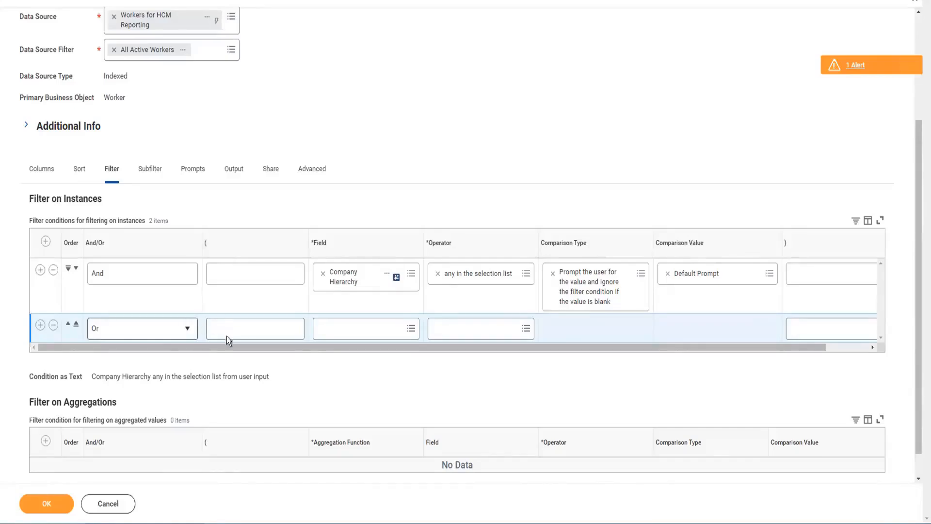
pyautogui.click(250, 327)
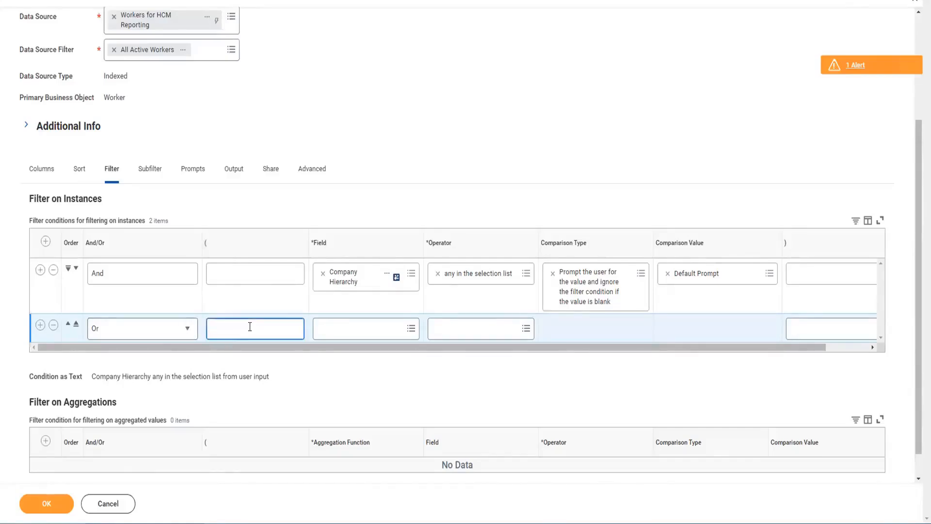
pyautogui.write('(')
pyautogui.click(348, 327)
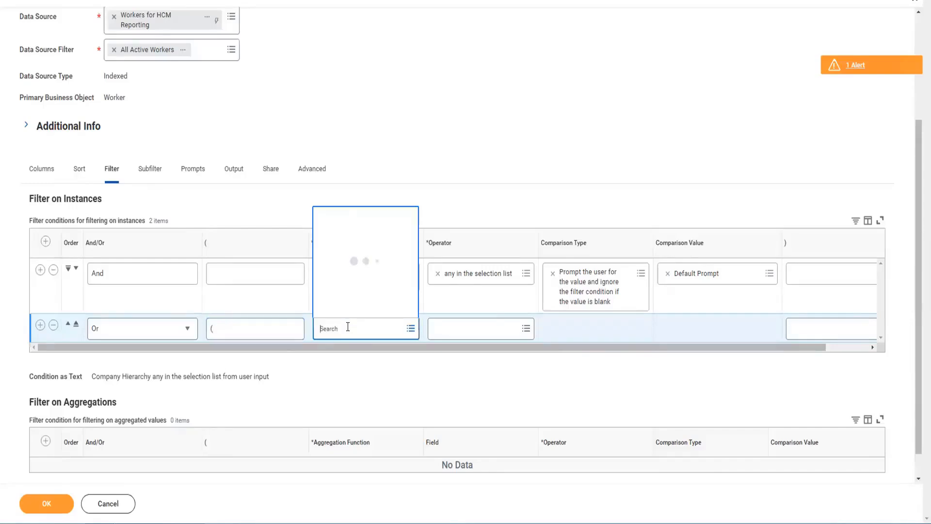